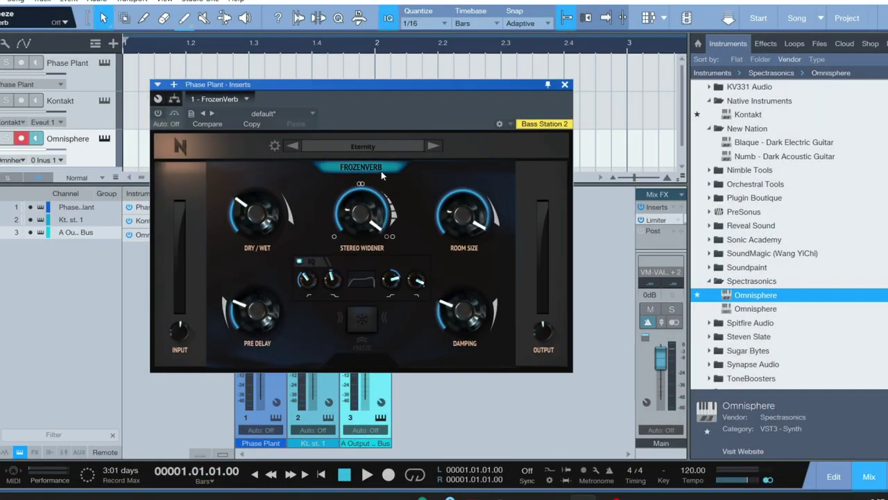
Close the FrozenVerb window and look through the instruments on the Phase Plant, Kontakt and Omnisphere tracks
click(564, 84)
click(114, 75)
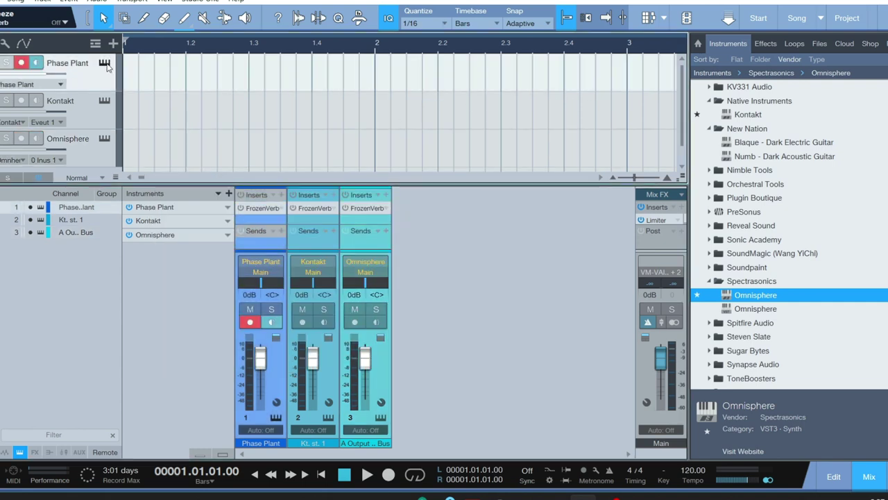
click(105, 64)
click(102, 112)
click(104, 105)
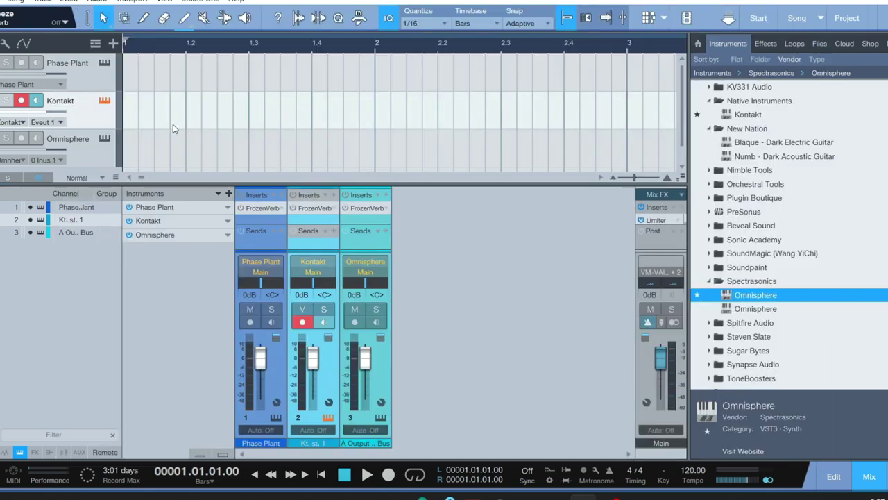
click(102, 143)
click(105, 137)
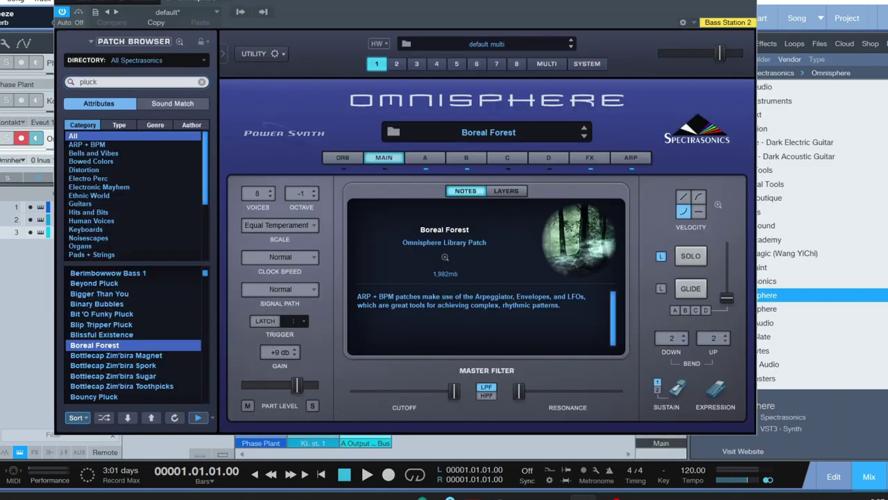
key(Escape)
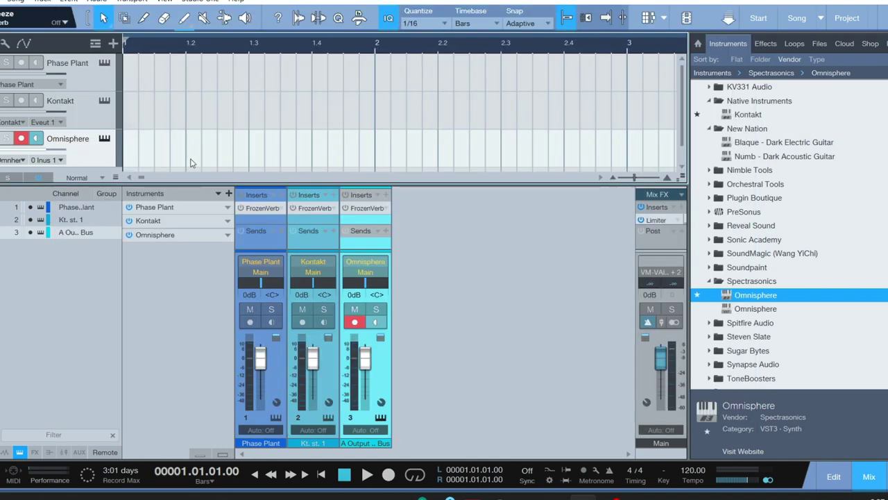
Select the Phase Plant track, activate its FrozenVerb insert and open the plug-in's window
click(95, 79)
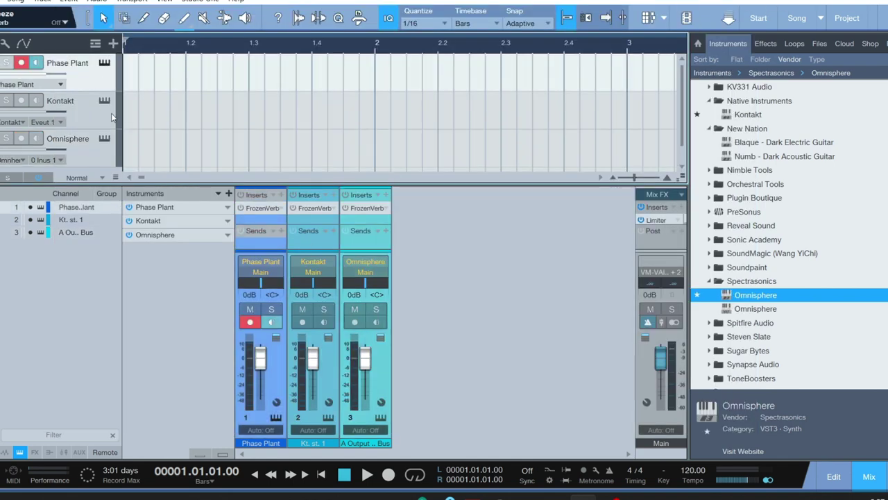
click(111, 116)
click(97, 84)
click(241, 209)
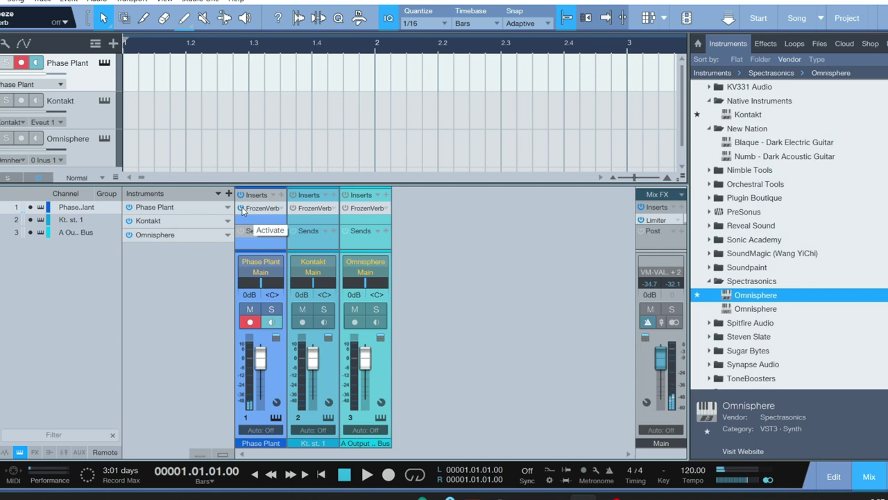
click(259, 208)
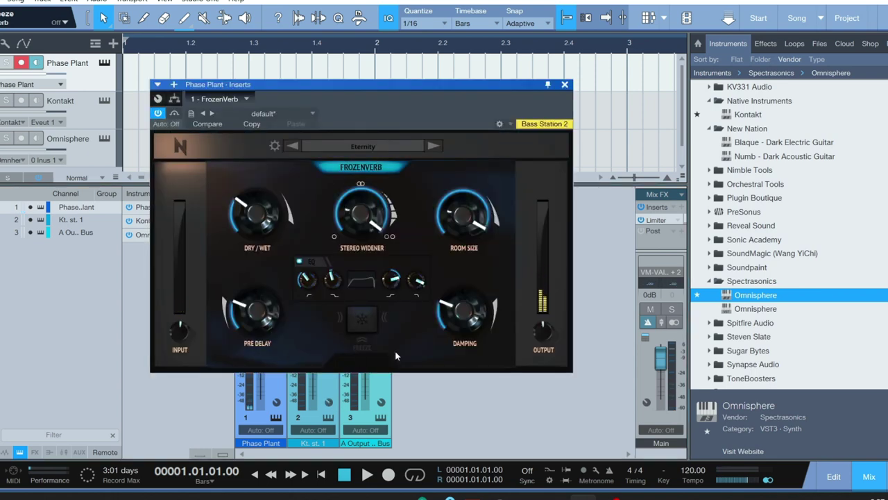
Try out Freeze on Phase Plant, sweeping the output down to about -22.8 dB and back up to about 0 dB
click(362, 318)
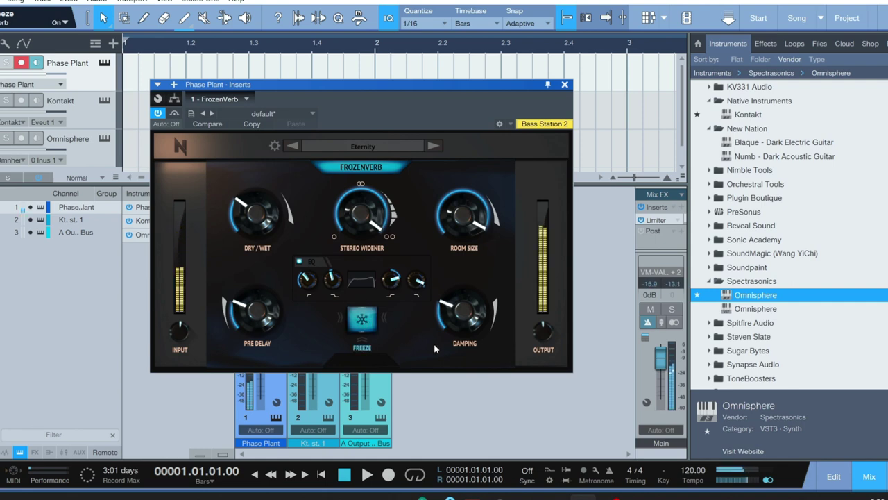
drag(543, 335, 544, 371)
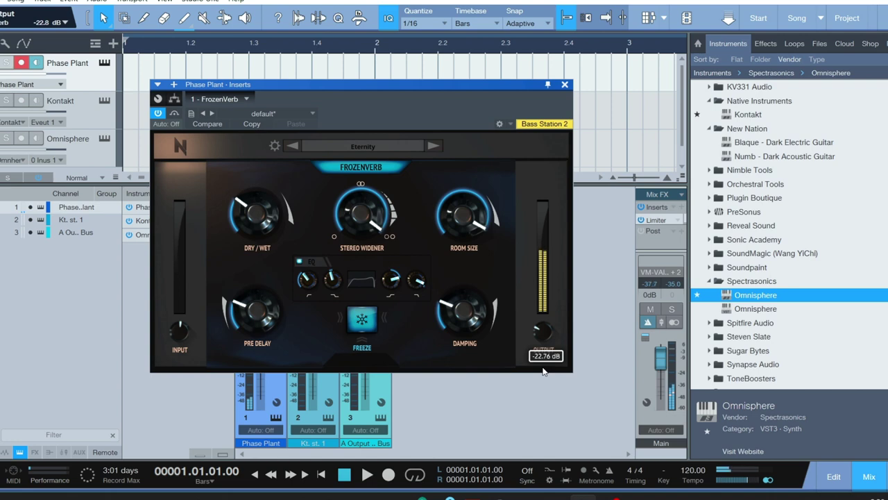
drag(542, 340, 542, 336)
drag(542, 333, 541, 308)
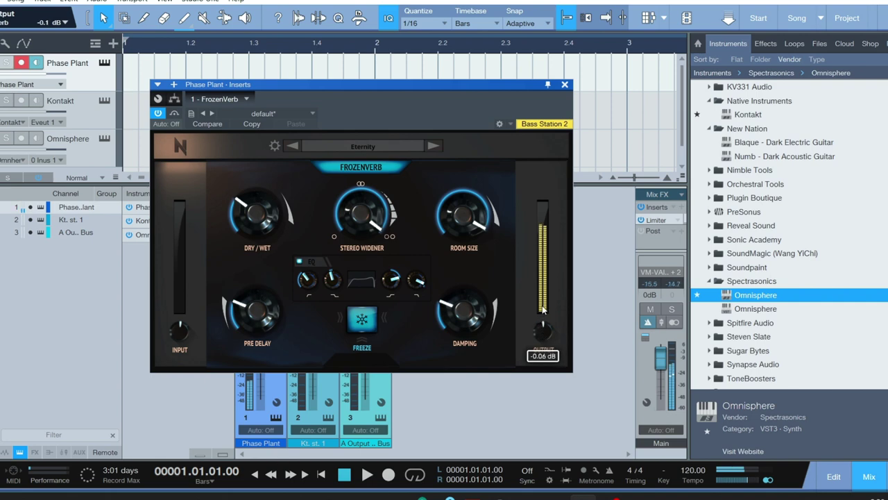
click(364, 328)
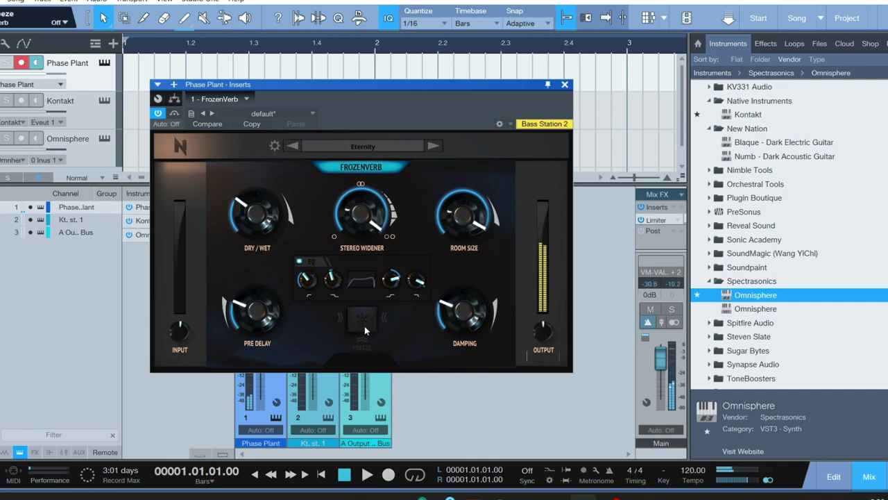
Load the factory insert preset Drone Pads in Phase Plant's FrozenVerb and close the plug-in's window
click(382, 144)
click(482, 246)
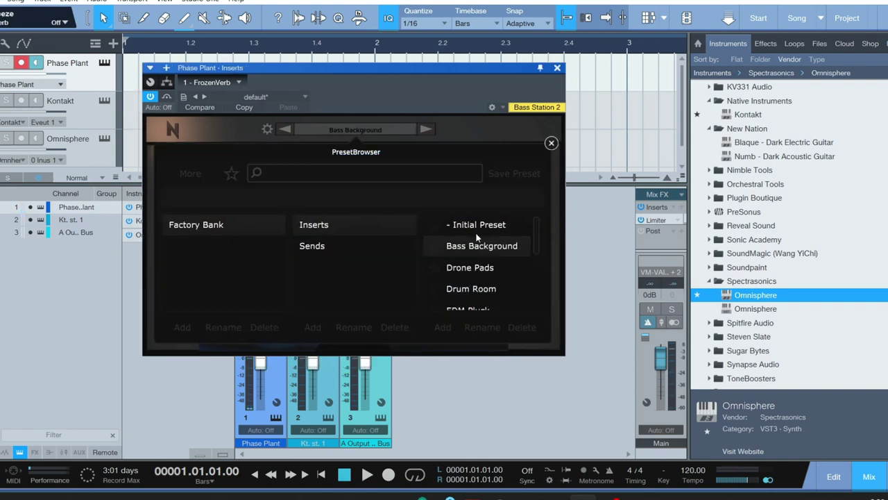
scroll(478, 267, down, 5)
scroll(478, 267, up, 5)
click(479, 267)
click(556, 67)
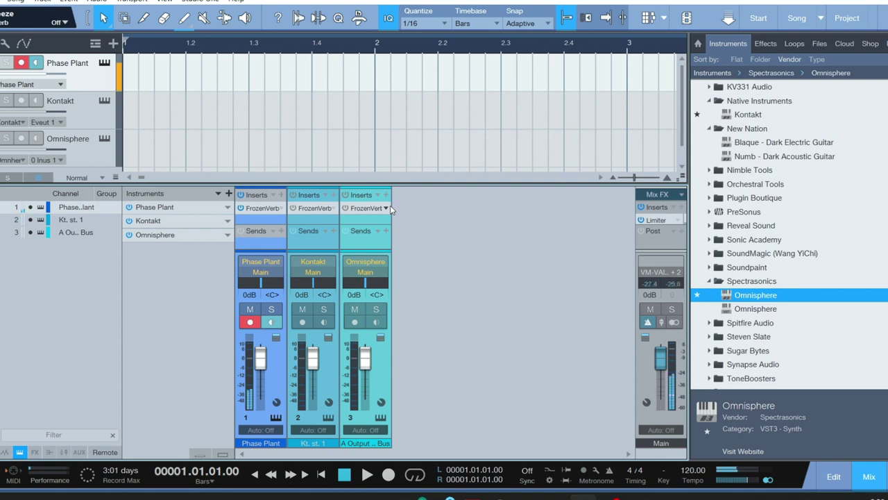
Reopen Phase Plant's FrozenVerb and sweep the room size down to 0.0 and back up to 1.0
click(261, 208)
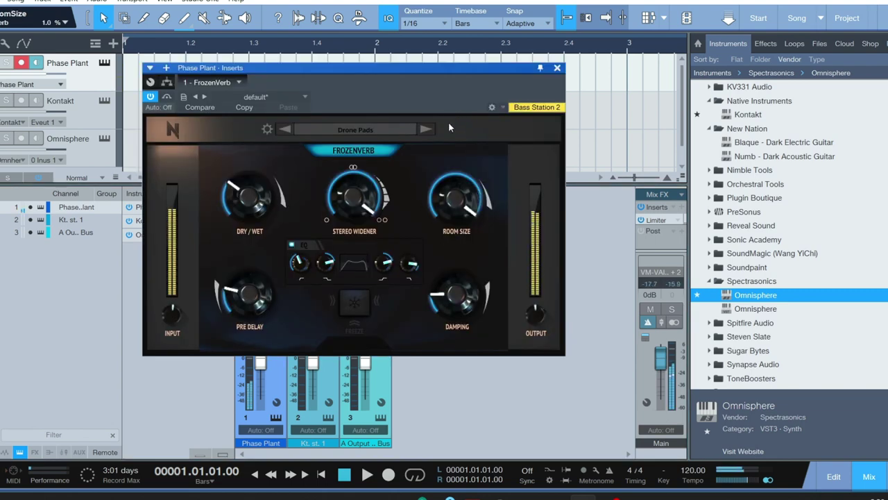
scroll(448, 200, down, 5)
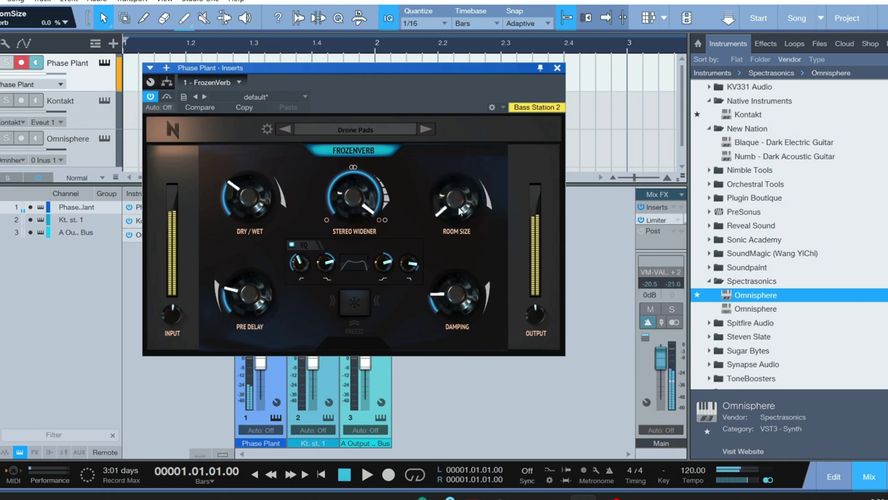
drag(457, 186, 453, 61)
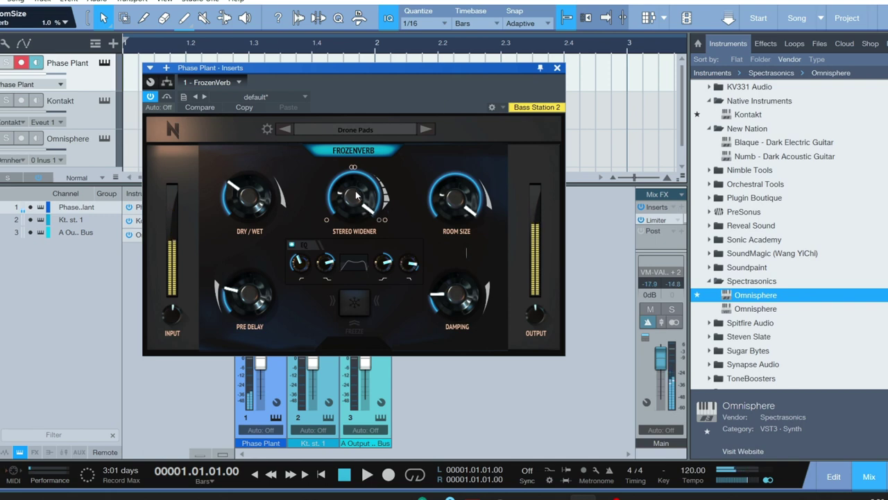
Set damping and dry/wet to 0.5, lower the stereo widener to about halfway, and raise the pre-delay
drag(457, 294, 460, 116)
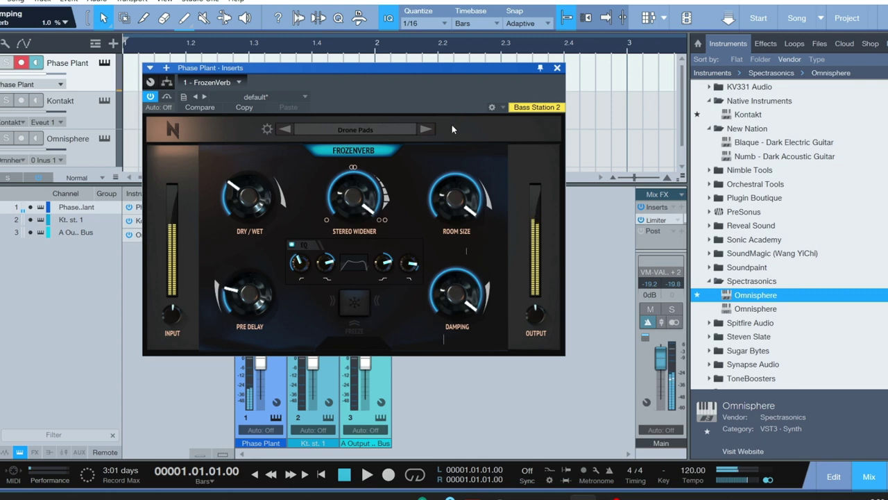
mouse_move(356, 194)
drag(355, 195, 357, 309)
drag(456, 295, 485, 406)
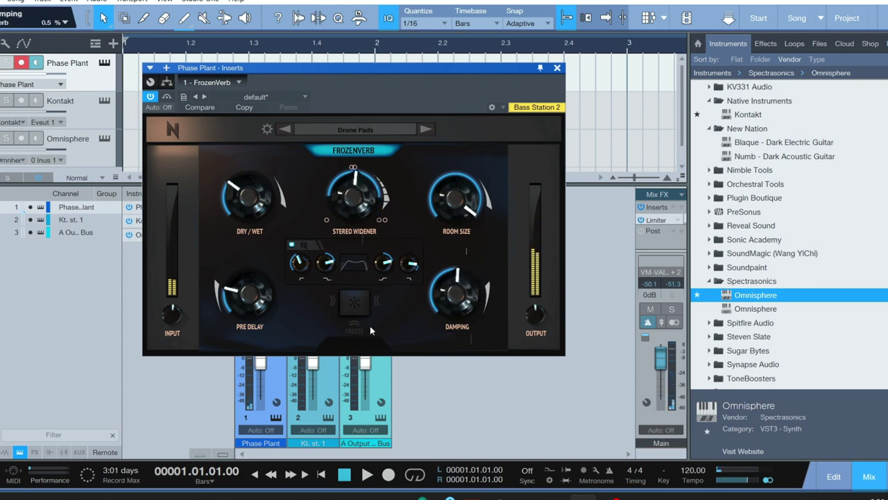
drag(262, 197, 261, 179)
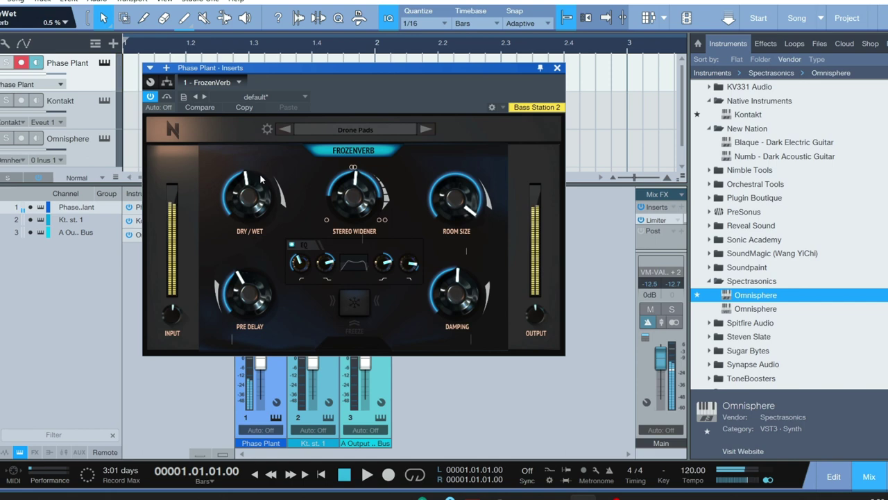
Audition Freeze with the adjusted Drone Pads settings by switching it on and off
click(352, 310)
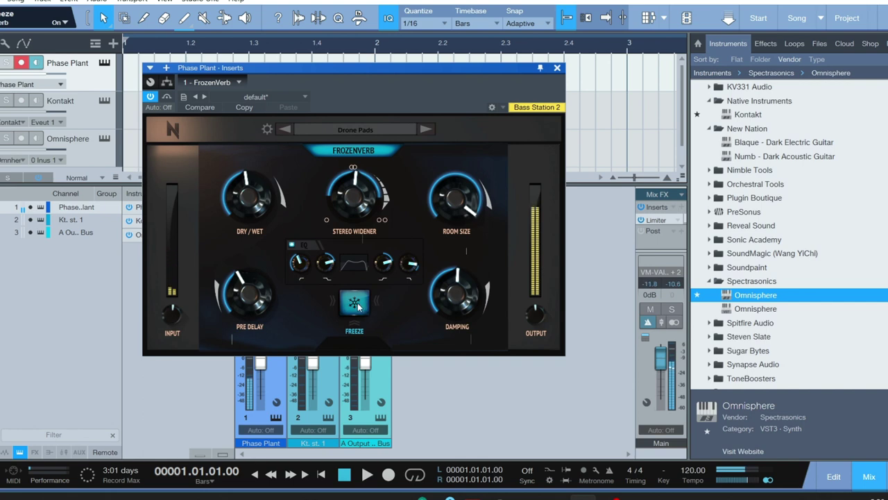
click(358, 306)
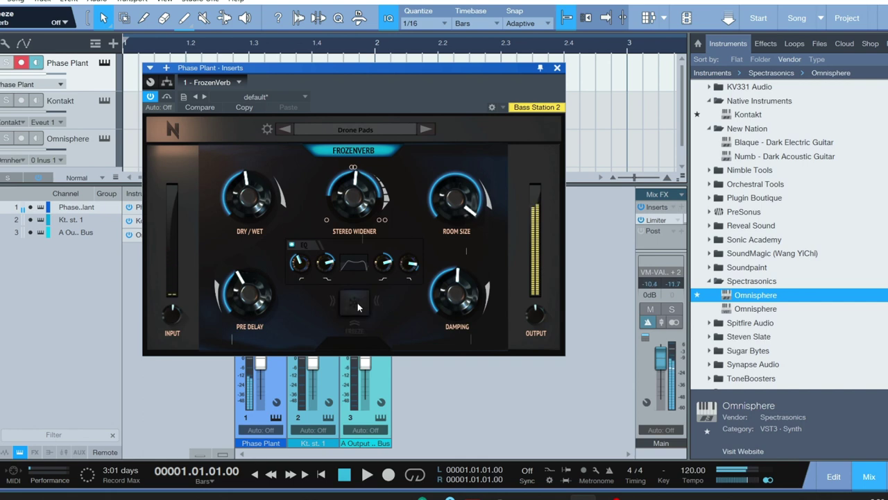
Select the Kontakt track, activate and open its FrozenVerb insert, and move the plug-in's window clear of the mixer channels
click(557, 68)
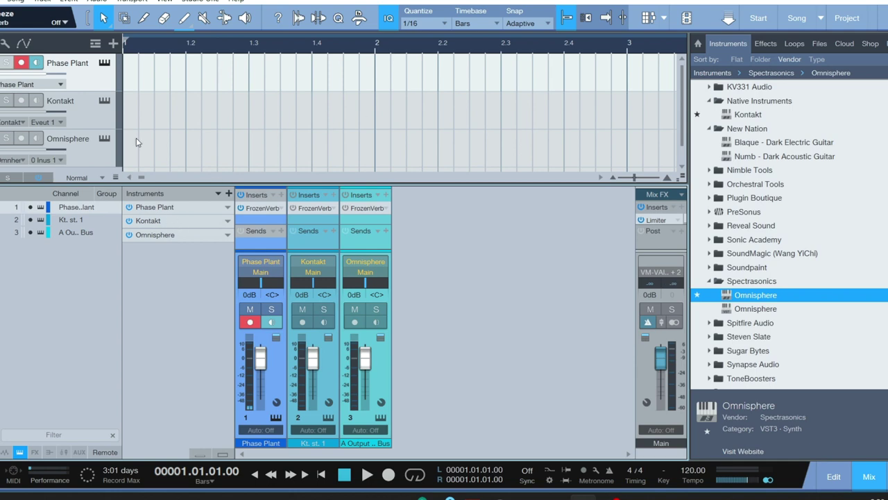
click(97, 147)
click(97, 118)
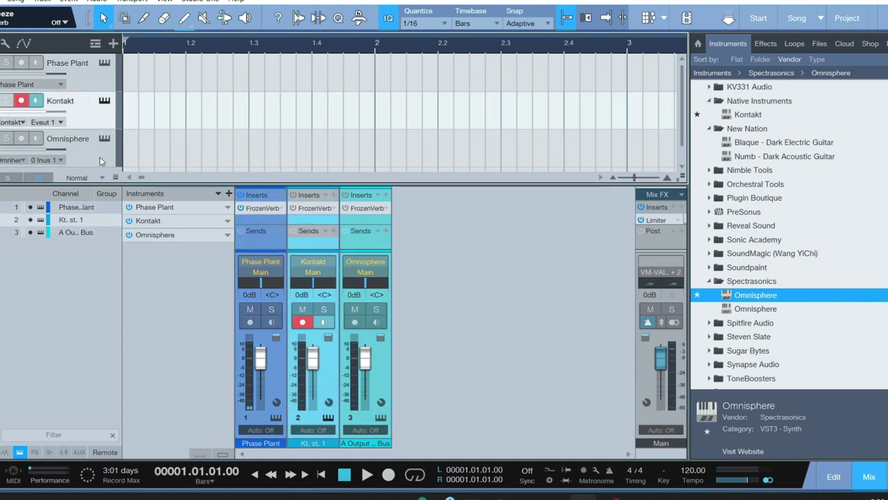
click(101, 160)
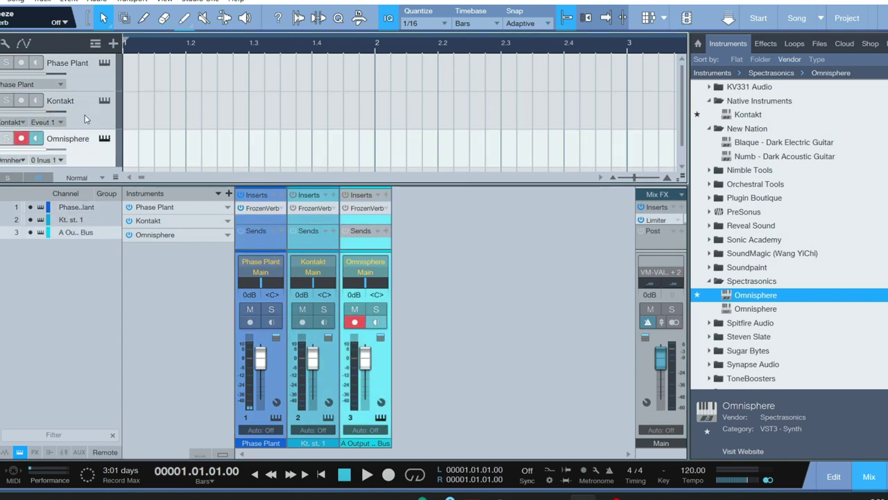
click(86, 115)
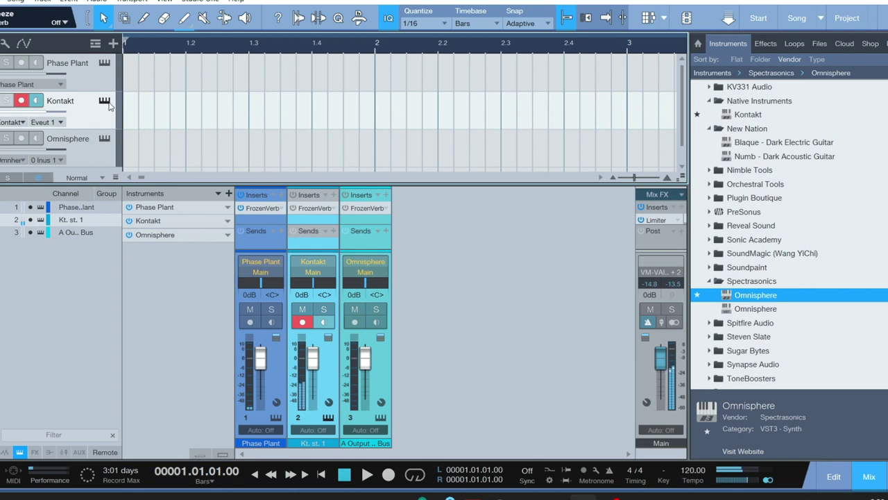
click(307, 209)
drag(360, 110, 697, 70)
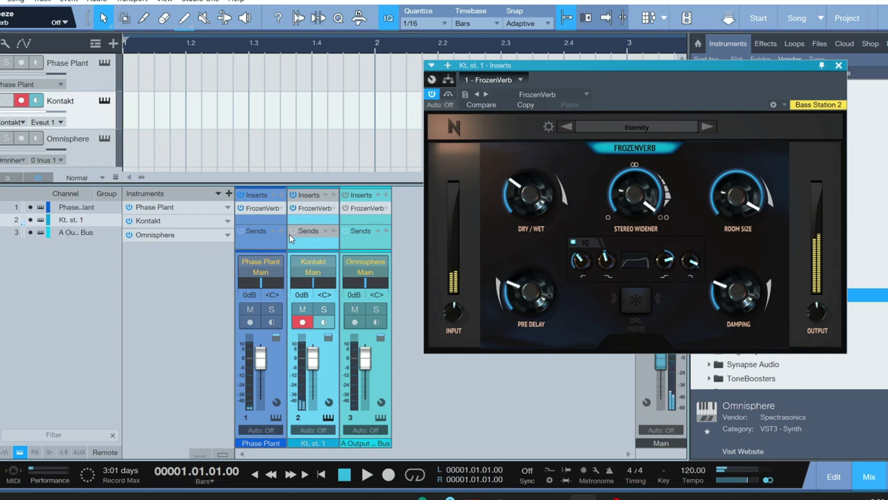
Try out Freeze on the Kontakt track, toggling it and varying the stereo widener
click(638, 300)
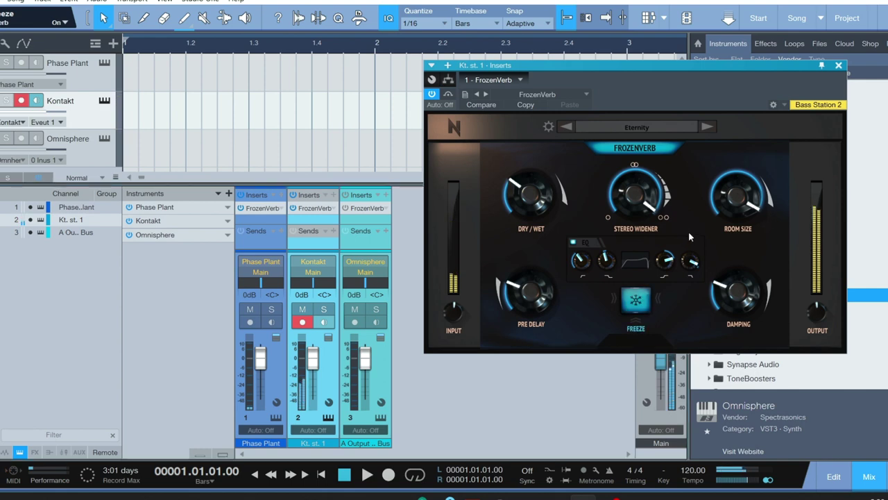
click(644, 304)
click(642, 305)
drag(636, 195, 670, 229)
click(637, 309)
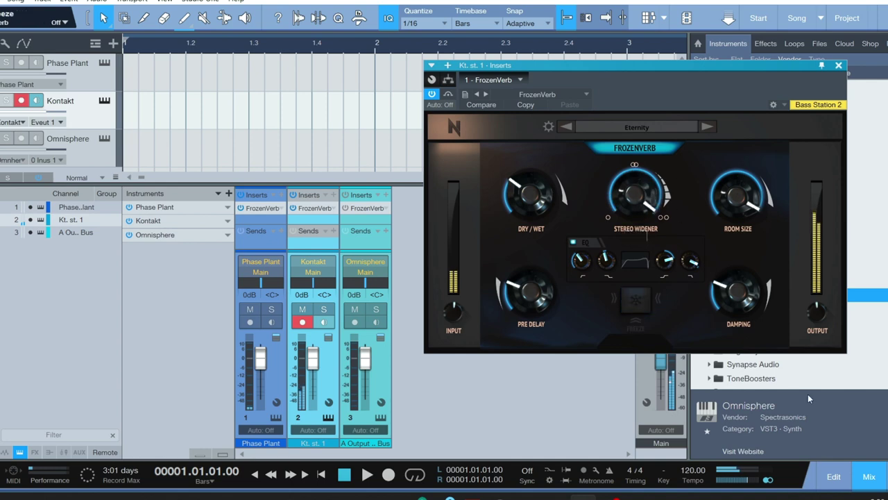
Set Kontakt's reverb room size to 1.0 and audition dry/wet at 0.0 and 0.7, settling on 0.3
drag(531, 202, 534, 177)
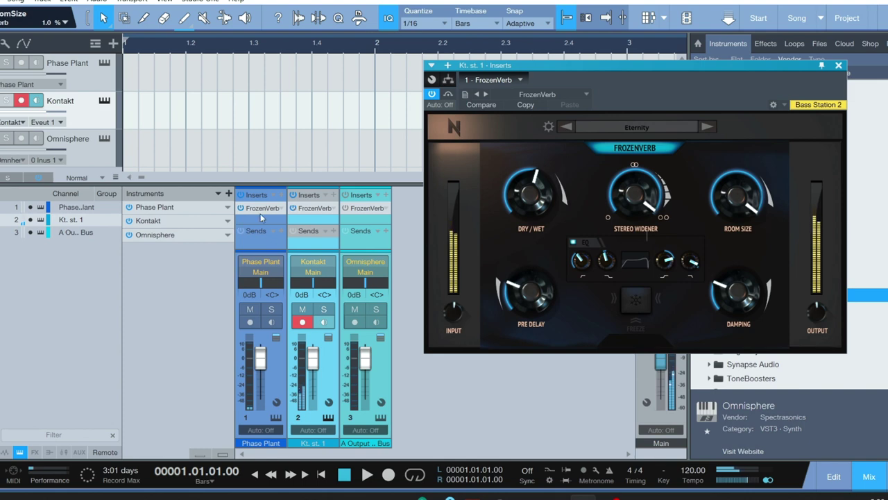
drag(533, 200, 548, 212)
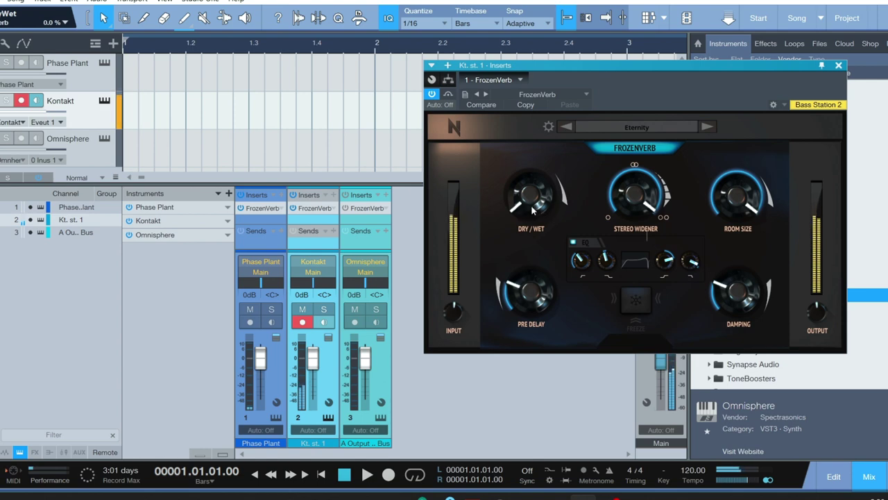
drag(549, 216, 547, 118)
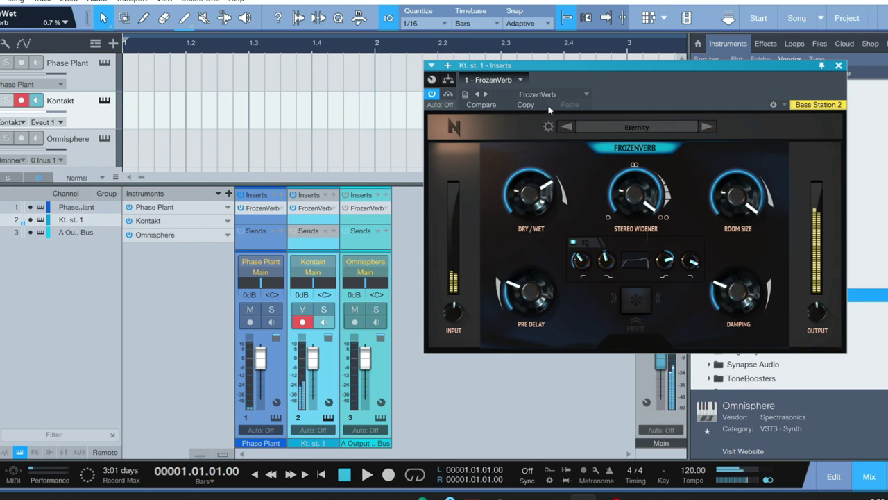
drag(548, 106, 546, 167)
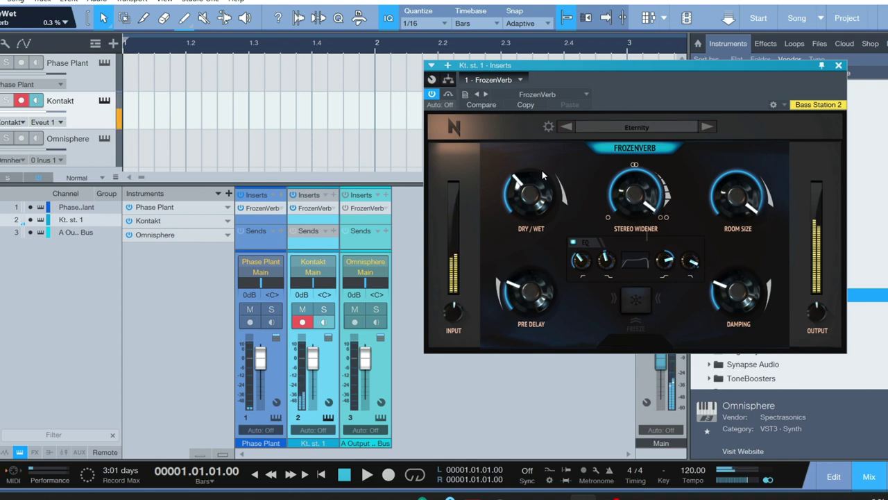
Audition the factory insert presets Old Radio in Room and Nightmare Whispers on Kontakt, and load House Diva
click(656, 129)
scroll(776, 279, down, 5)
click(777, 278)
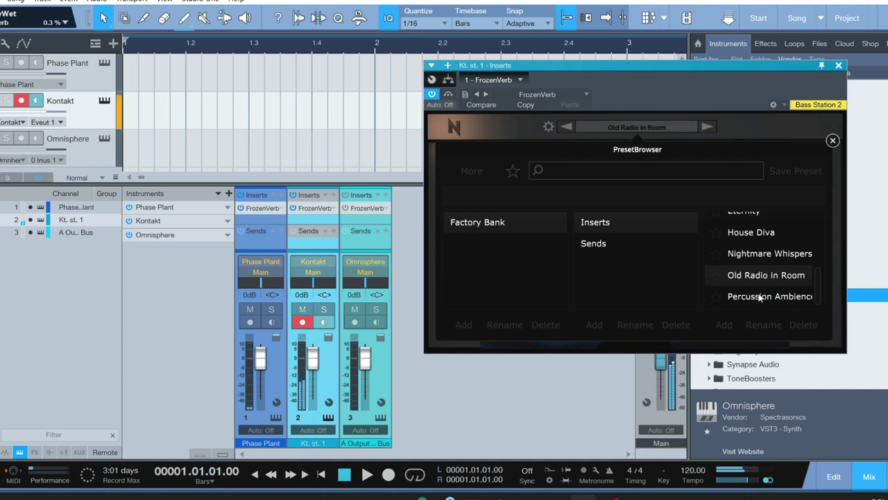
click(768, 255)
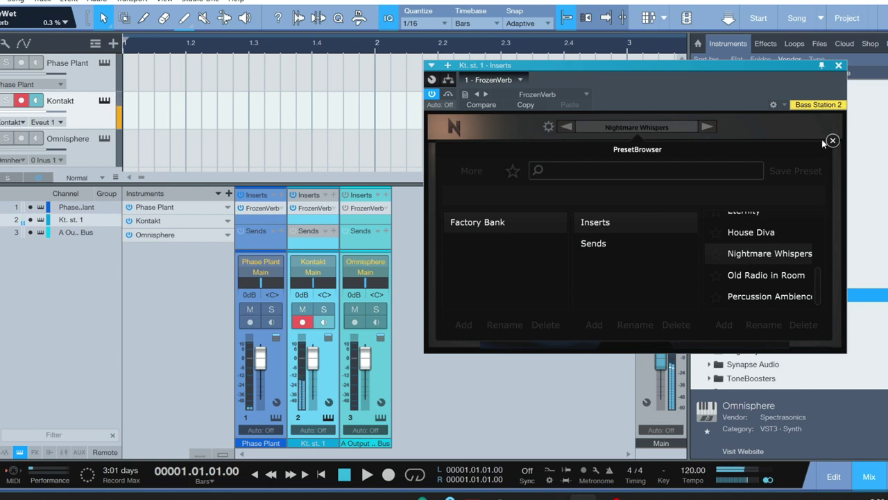
click(761, 234)
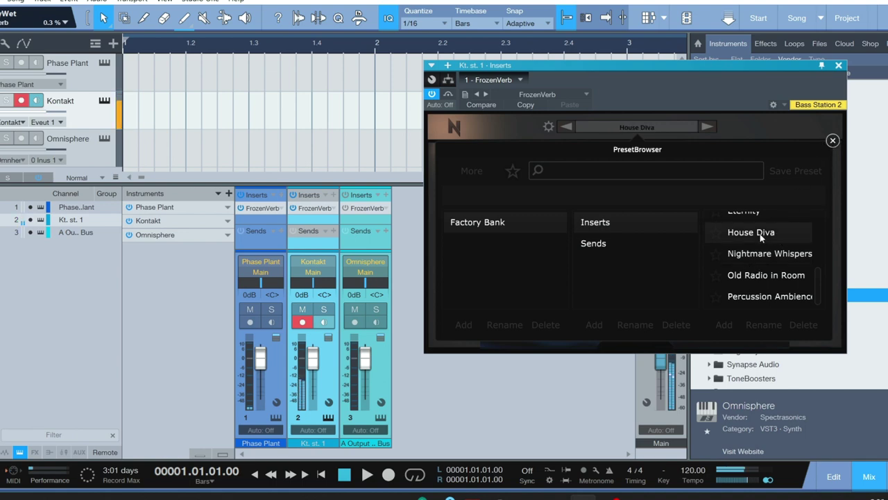
Audition the factory insert preset Eternity on the Kontakt track's reverb and load EDM Pluck
scroll(760, 280, up, 3)
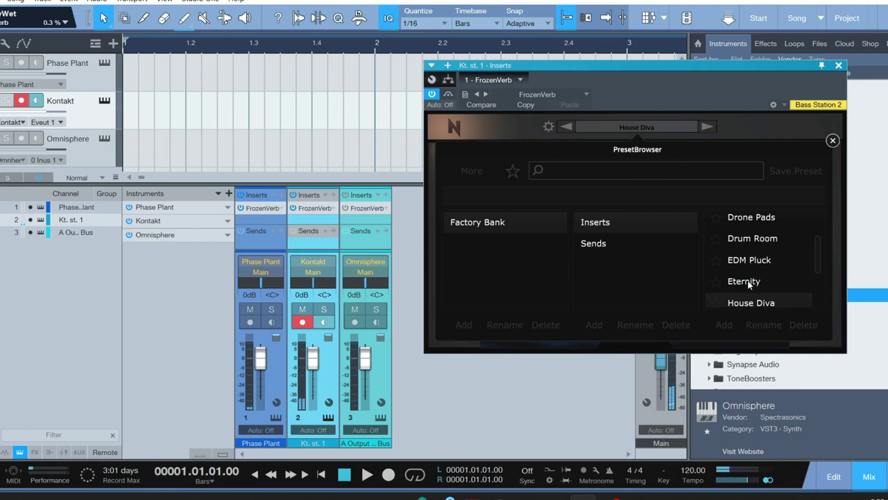
click(748, 283)
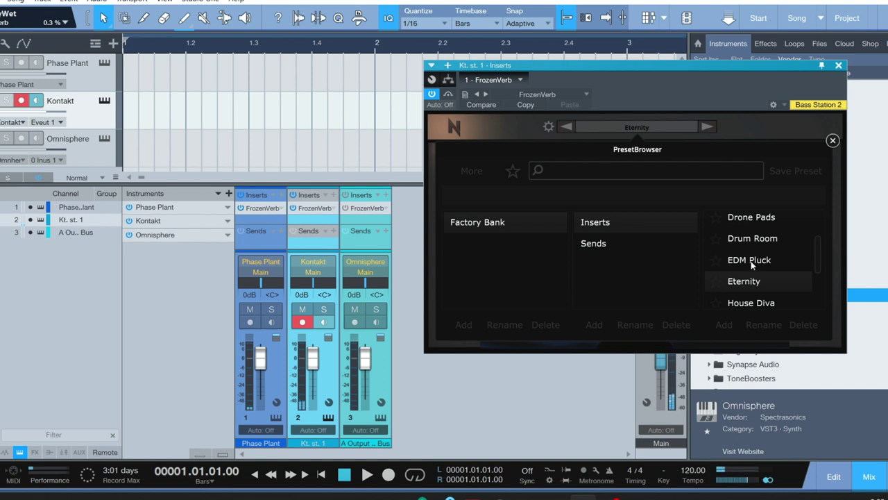
click(750, 262)
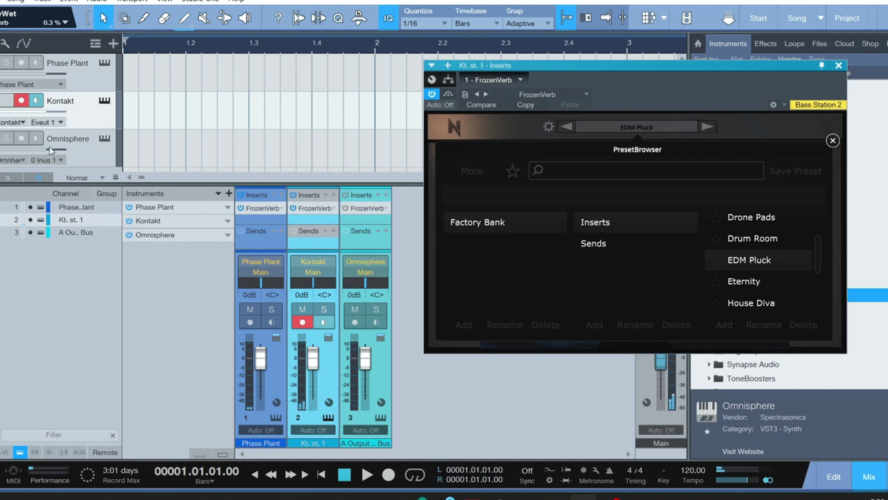
Select the Omnisphere track, open and activate its FrozenVerb insert, and compare a fully dry signal with a partly wet mix
click(89, 160)
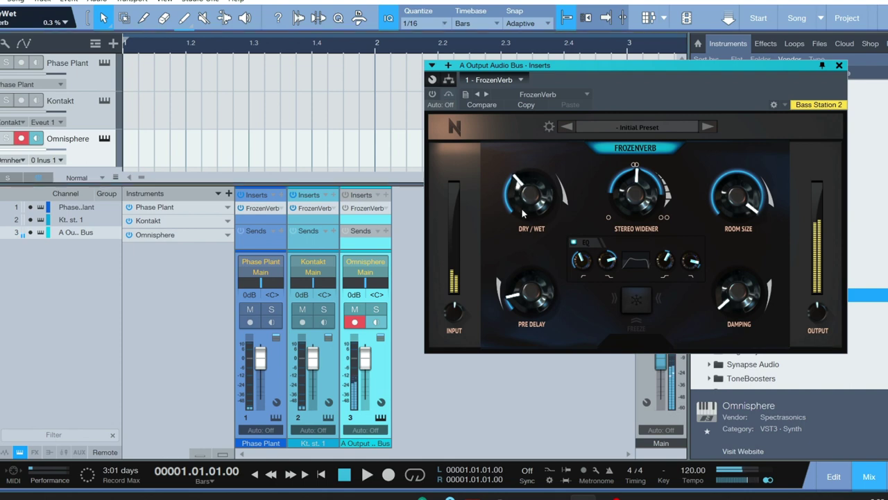
drag(531, 195, 532, 229)
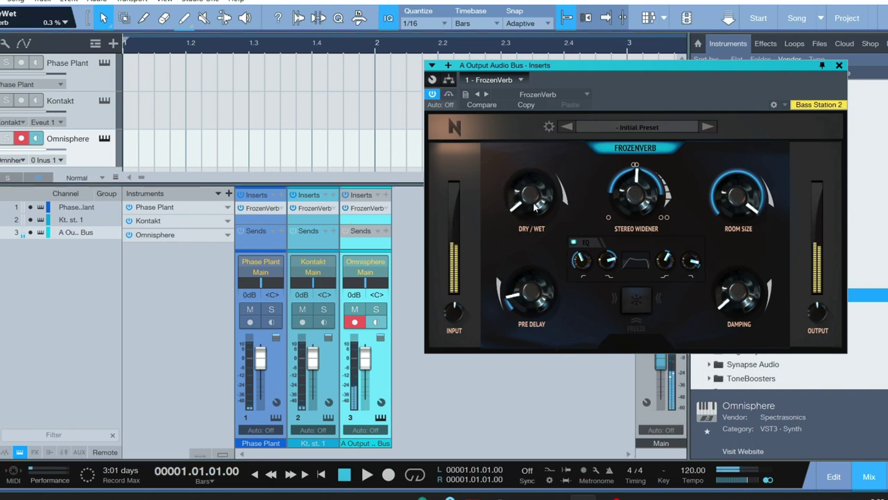
drag(531, 197, 528, 149)
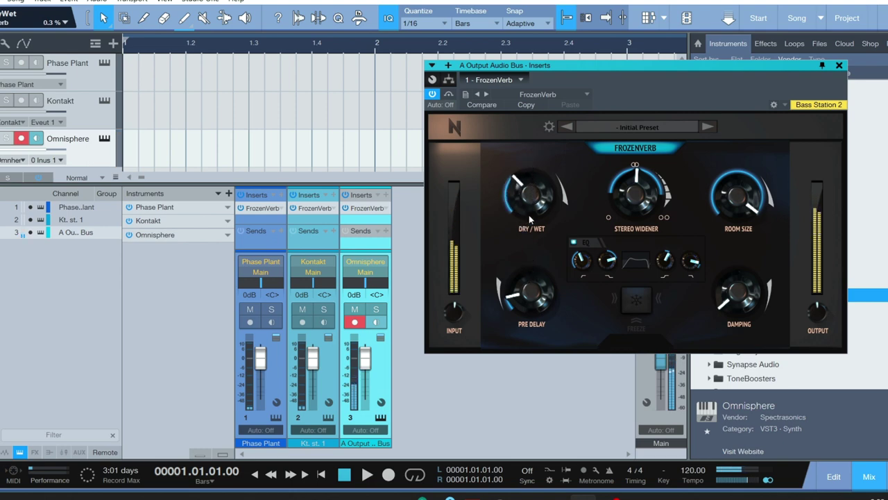
Try Omnisphere's reverb damping at 1.0, reduce it to a medium-high amount, and make the dry/wet mix slightly wetter
mouse_move(739, 293)
mouse_down()
mouse_move(741, 286)
mouse_move(743, 297)
mouse_up()
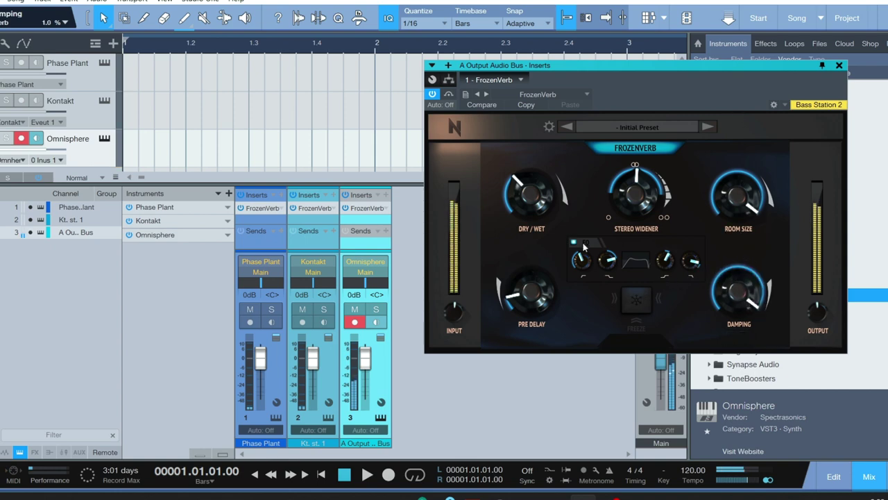
drag(544, 198, 547, 230)
drag(739, 291, 624, 327)
Audition Freeze on Omnisphere while setting the EQ low-cut frequency to 10 Hz and the stereo widener to 1.0, ending with Freeze off
click(636, 300)
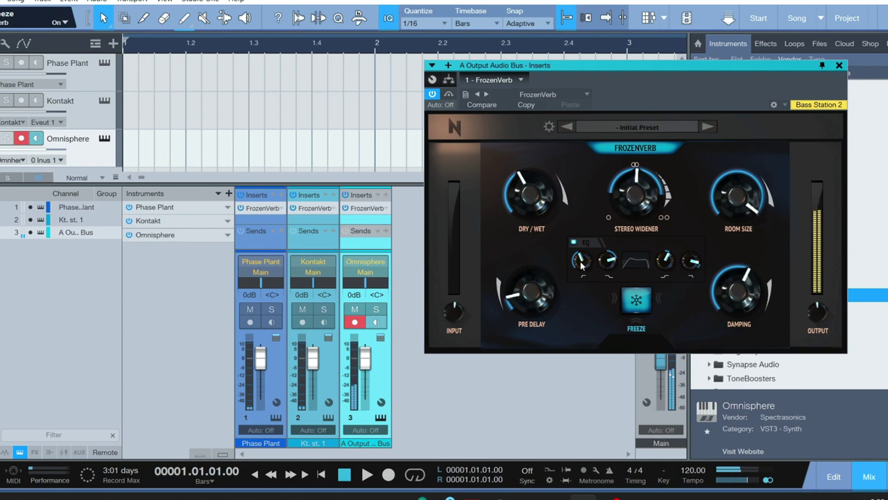
drag(581, 261, 618, 381)
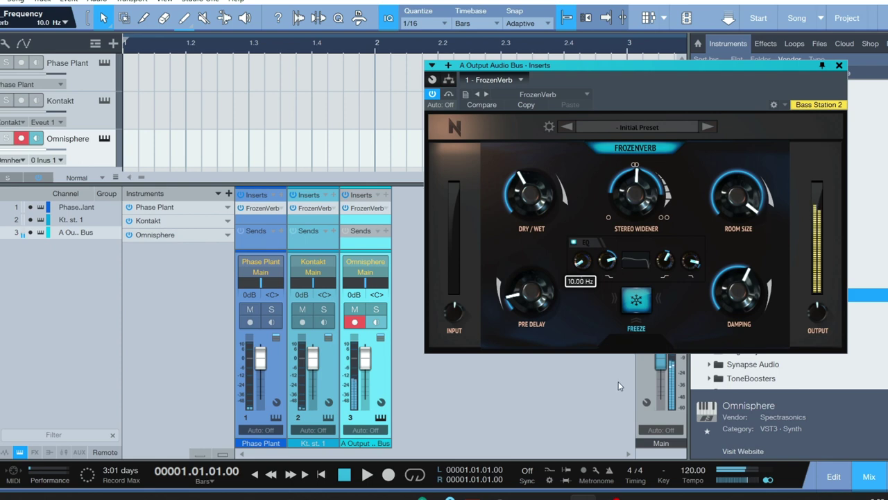
drag(647, 225, 644, 185)
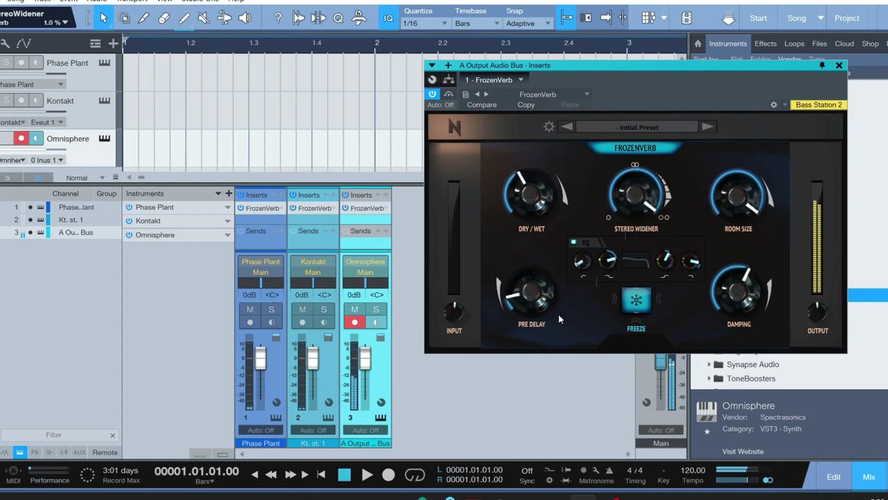
click(638, 306)
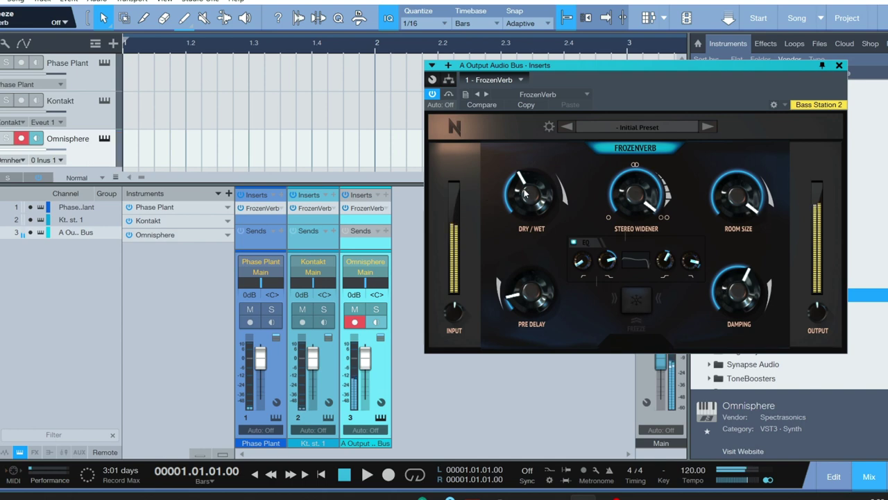
Audition Omnisphere's dry/wet mix at 0.0 and raise it to 0.4
drag(524, 195, 538, 264)
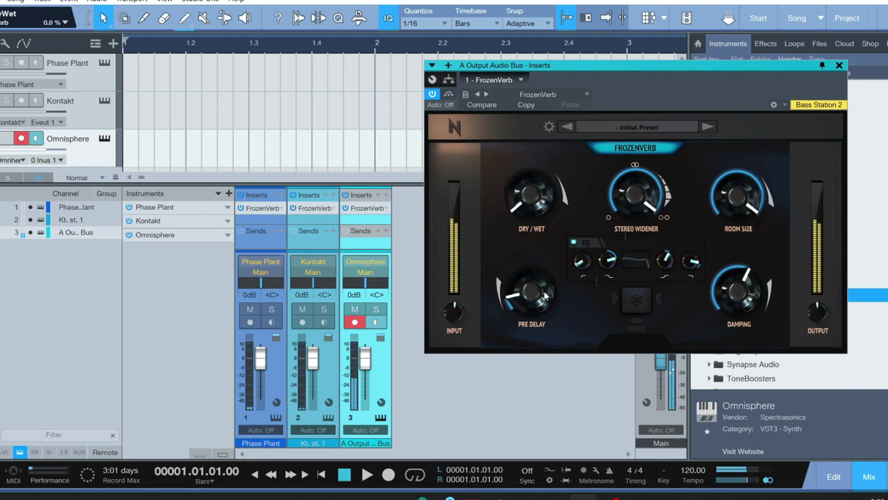
drag(546, 295, 545, 200)
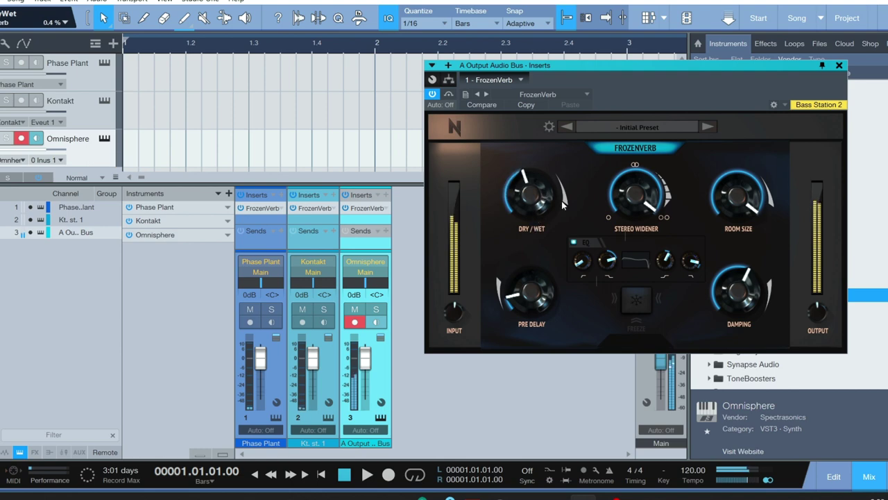
Try EQ low-cut frequencies of about 123 and 527 Hz on Omnisphere's reverb, settle on 300 Hz, and turn Freeze on
drag(582, 265, 580, 194)
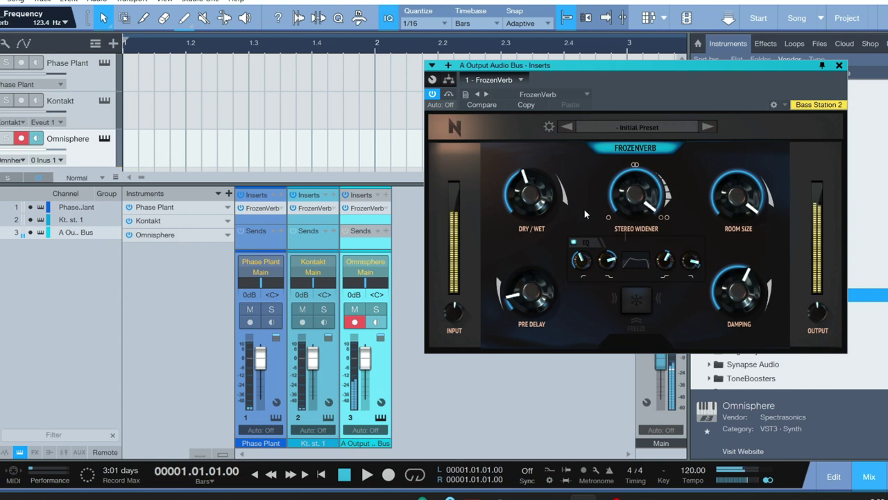
drag(581, 261, 583, 234)
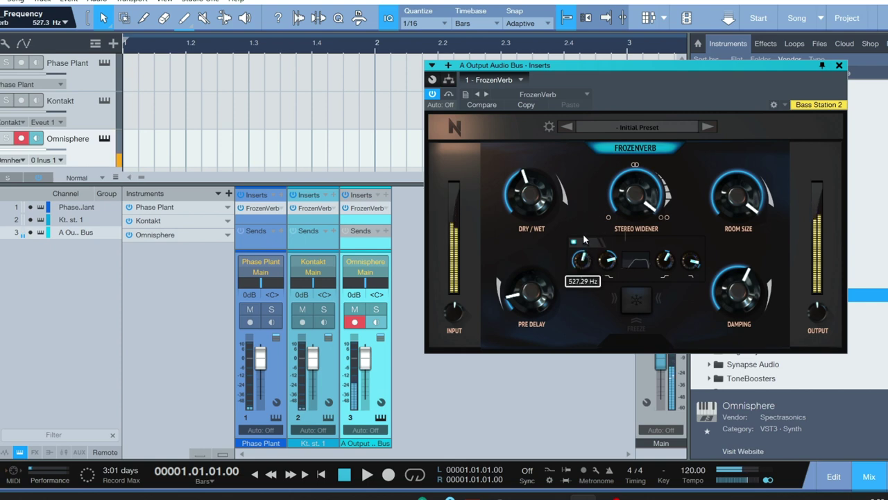
double_click(584, 239)
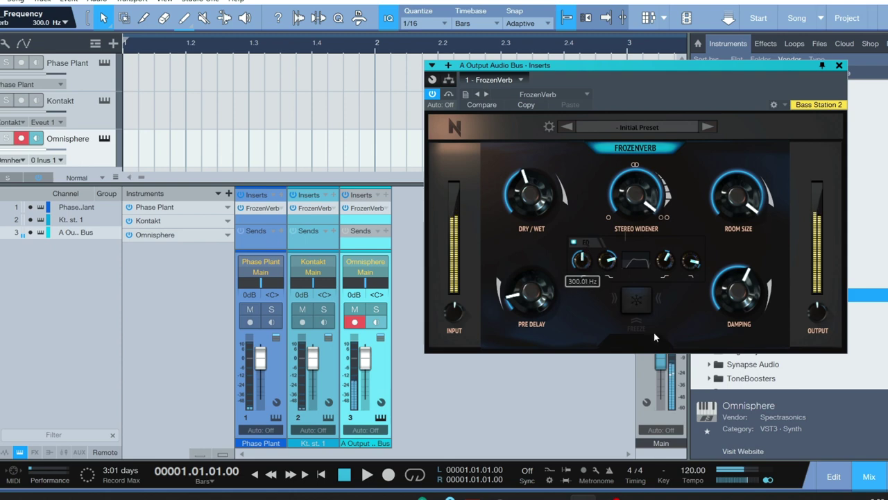
click(637, 300)
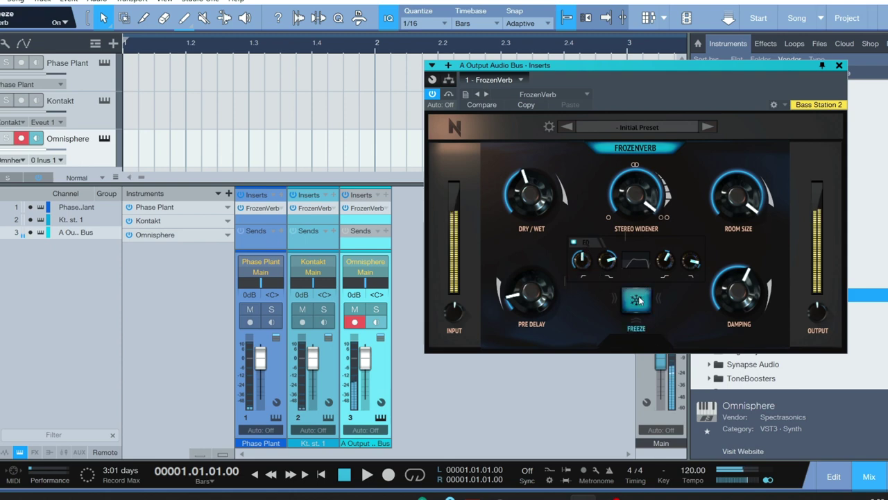